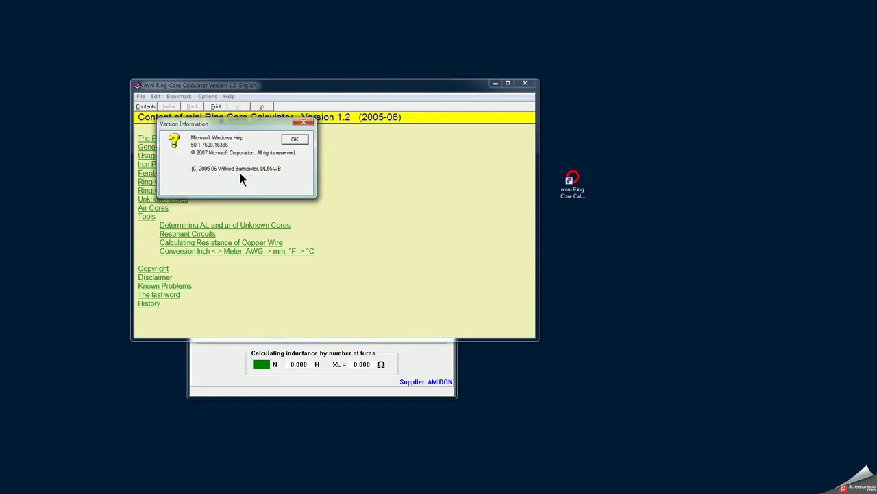
Dismiss the version information and close the help contents window
left_click(295, 141)
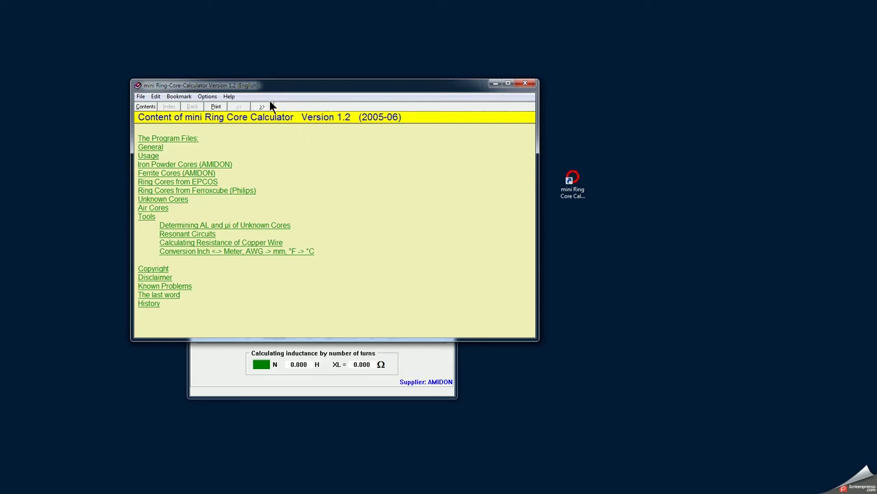
left_click(525, 83)
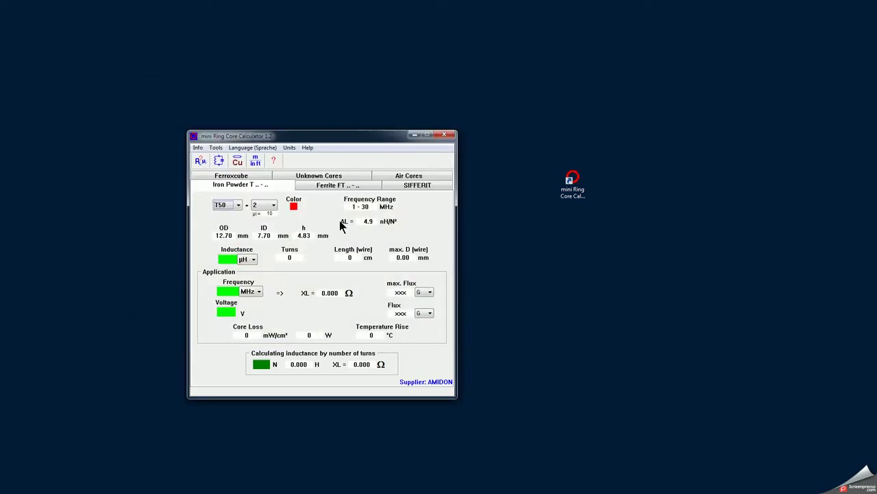
Examine the core sizes offered for the Ferrite FT and Iron Powder T cores
left_click(330, 185)
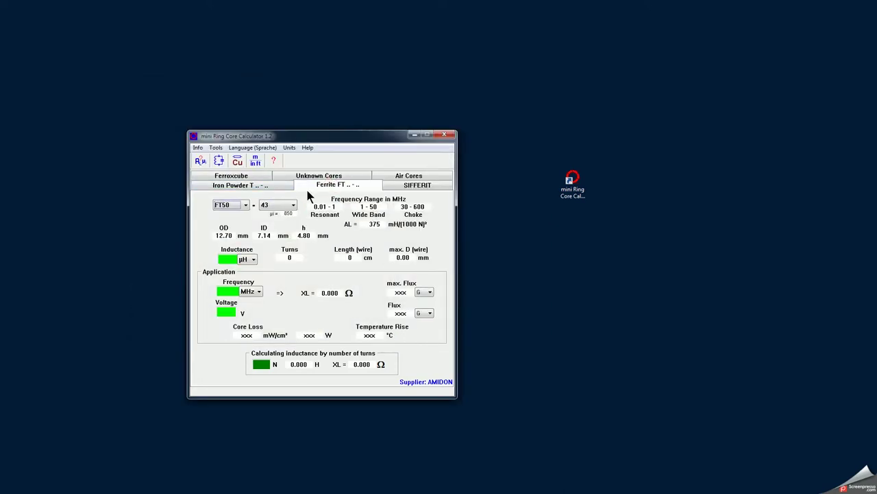
left_click(268, 187)
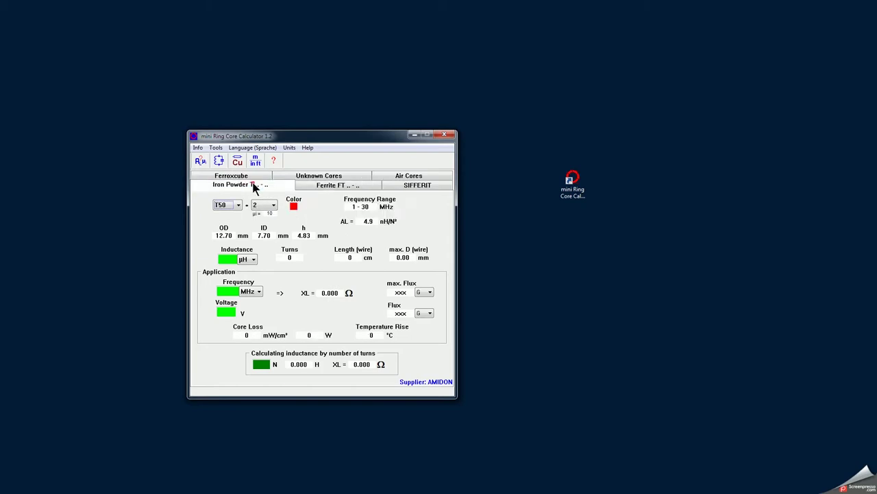
left_click(332, 185)
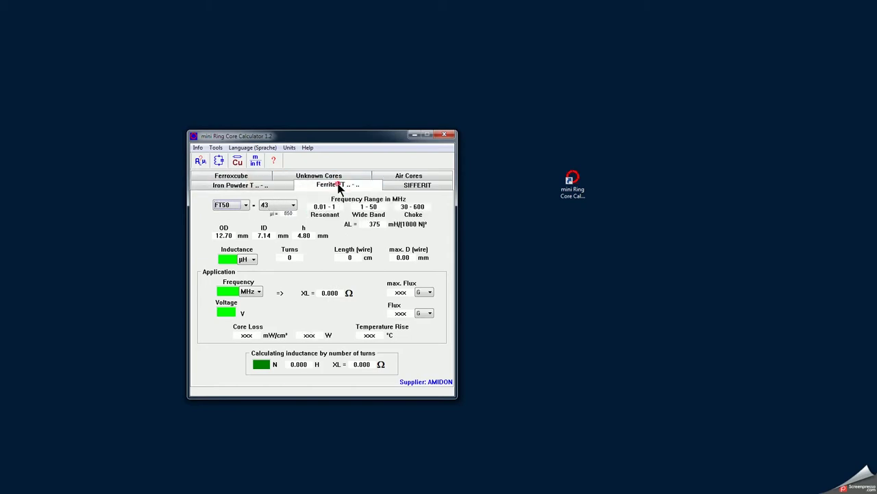
left_click(246, 204)
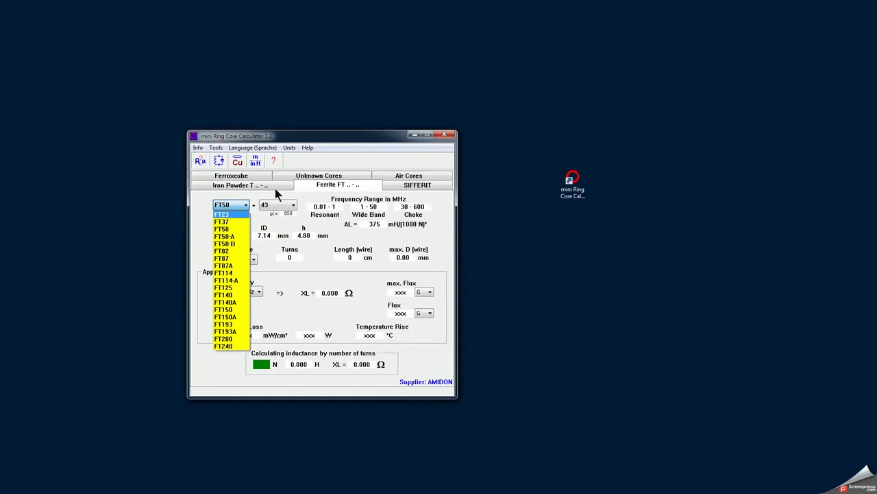
left_click(265, 184)
left_click(264, 184)
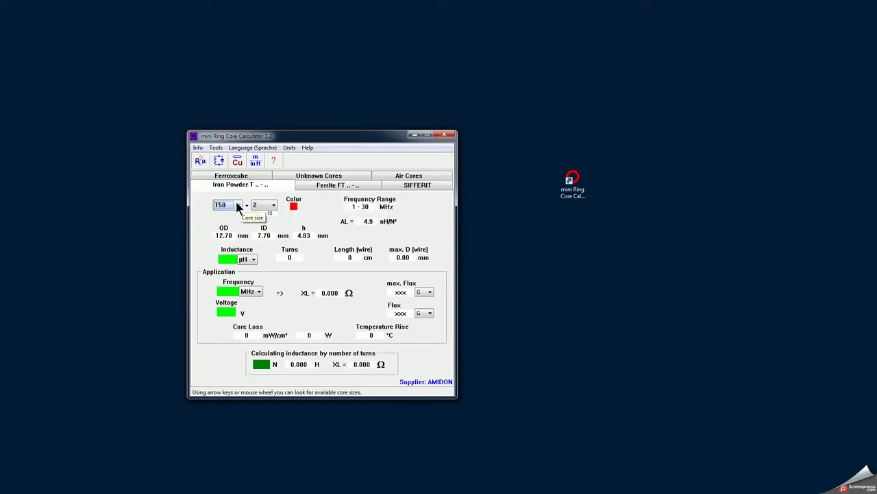
left_click(238, 205)
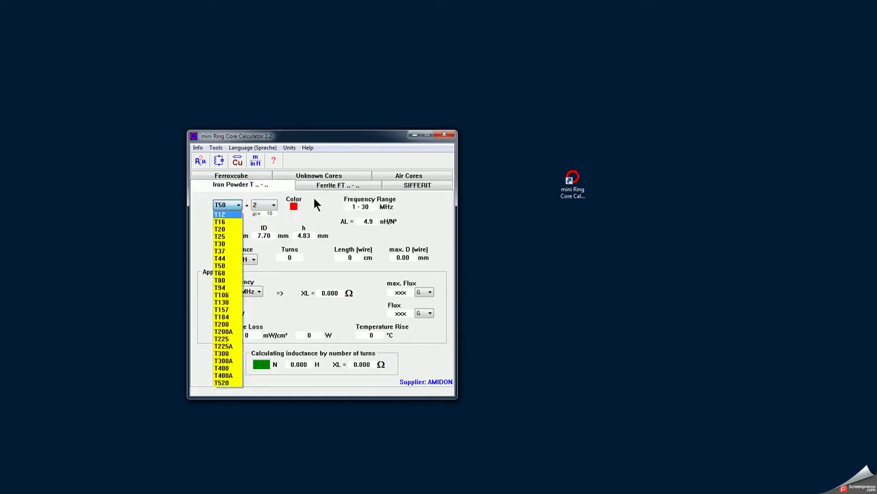
left_click(228, 205)
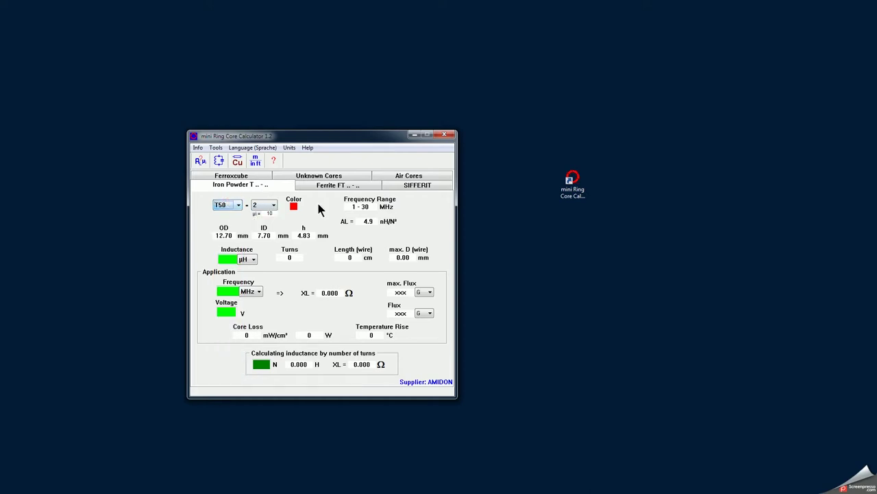
Look through the SIFFERIT, Ferroxcube, Ferrite FT and Iron Powder T core calculators and compare their fields
left_click(415, 185)
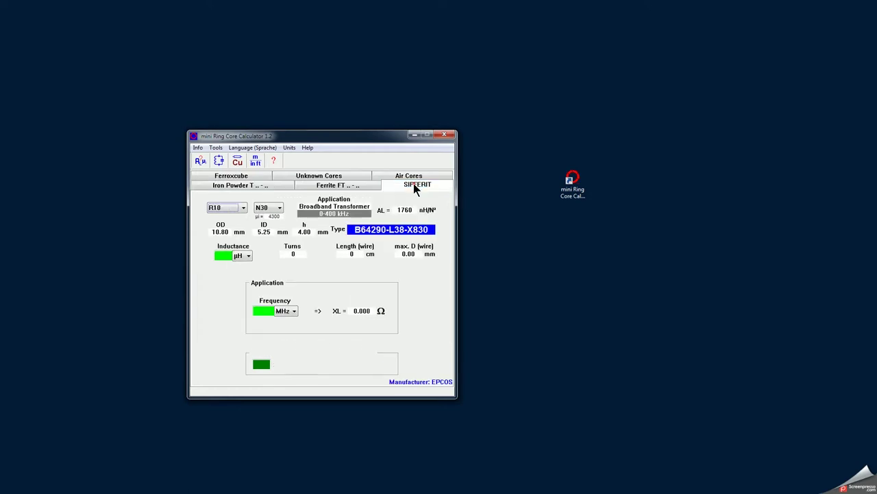
left_click(229, 179)
left_click(348, 177)
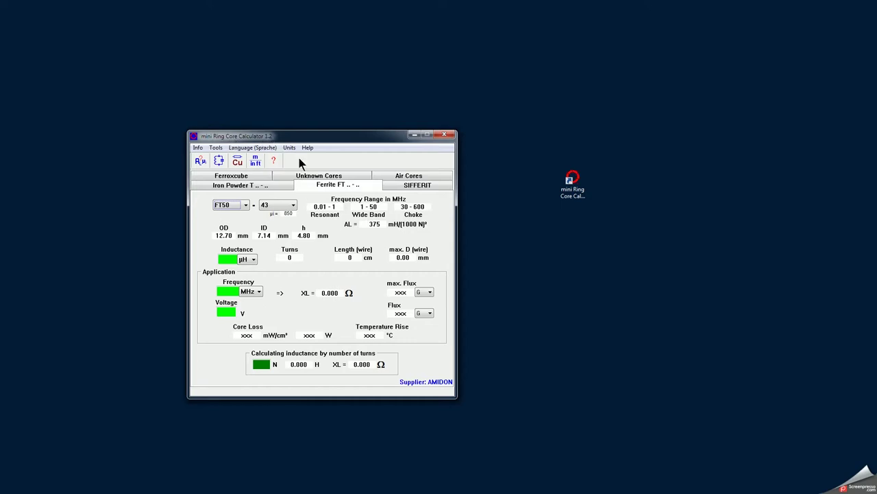
left_click(276, 185)
left_click(330, 188)
left_click(403, 186)
left_click(347, 185)
left_click(270, 186)
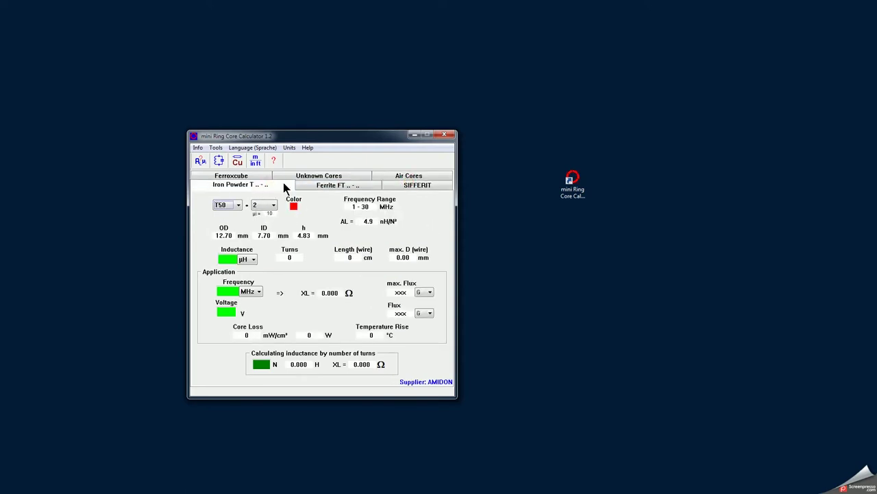
left_click(331, 185)
left_click(411, 185)
left_click(353, 185)
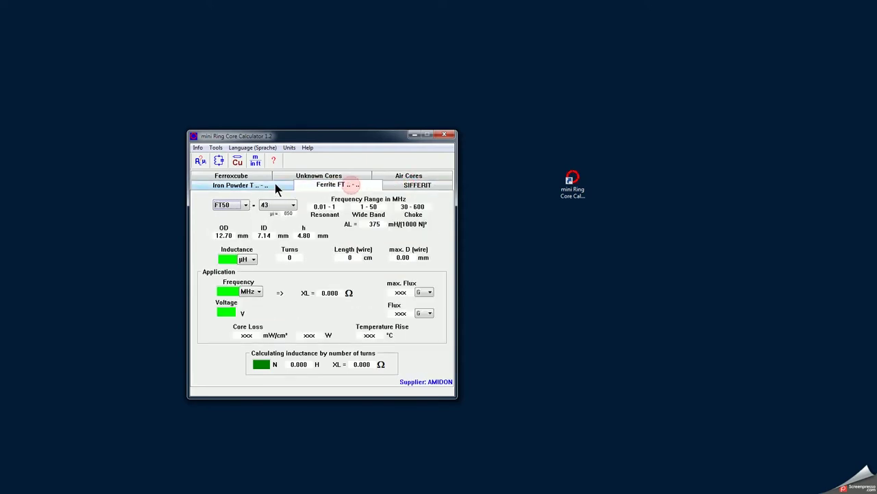
left_click(275, 185)
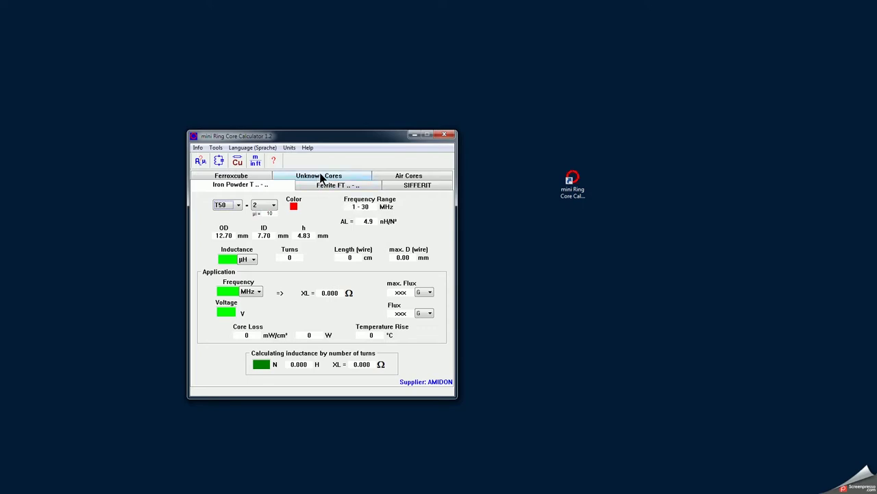
Calculate the number of turns for an air-core solenoid with 100 µH inductance, 5 mm diameter and 10 mm length
left_click(410, 177)
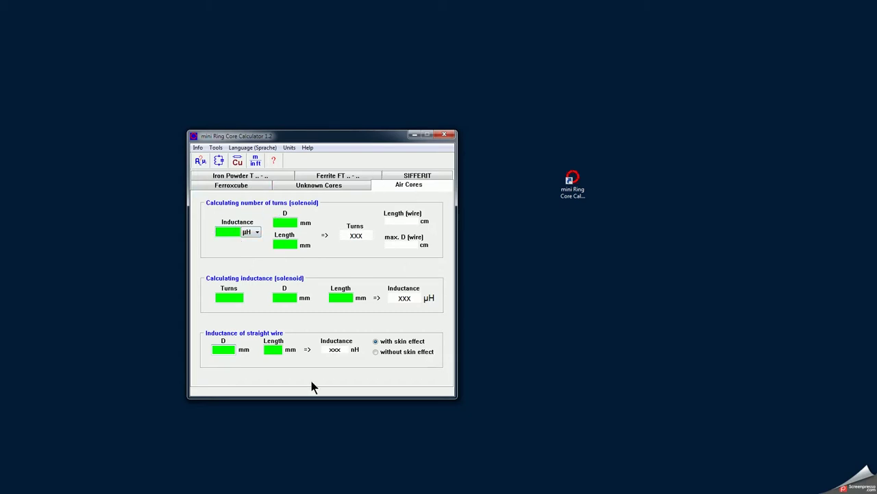
left_click_drag(330, 136, 328, 121)
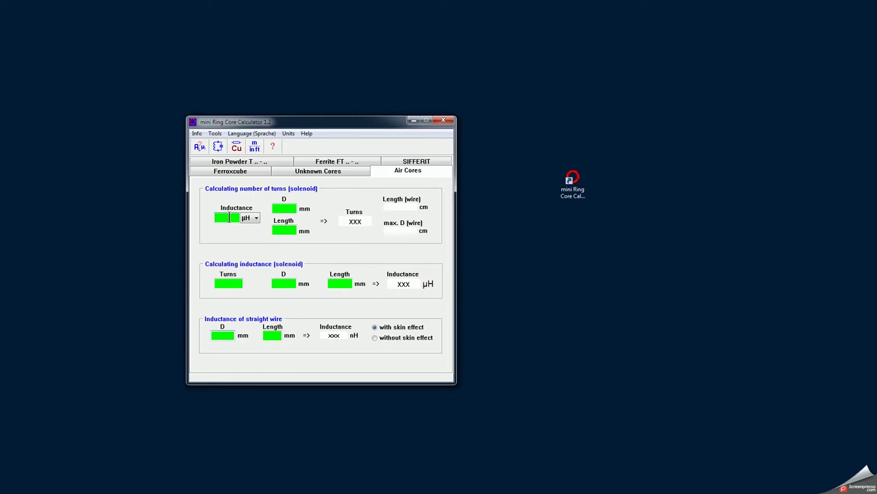
type("100")
left_click(294, 208)
left_click(293, 208)
type("5")
left_click(286, 232)
type("10")
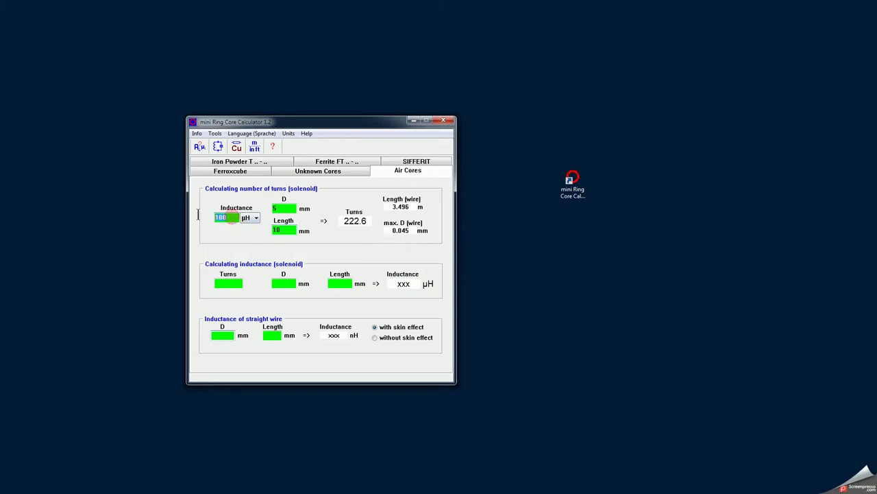
Switch the solenoid's inductance unit to nH and set its length to 5 mm in the turns calculation
left_click(251, 219)
left_click(248, 227)
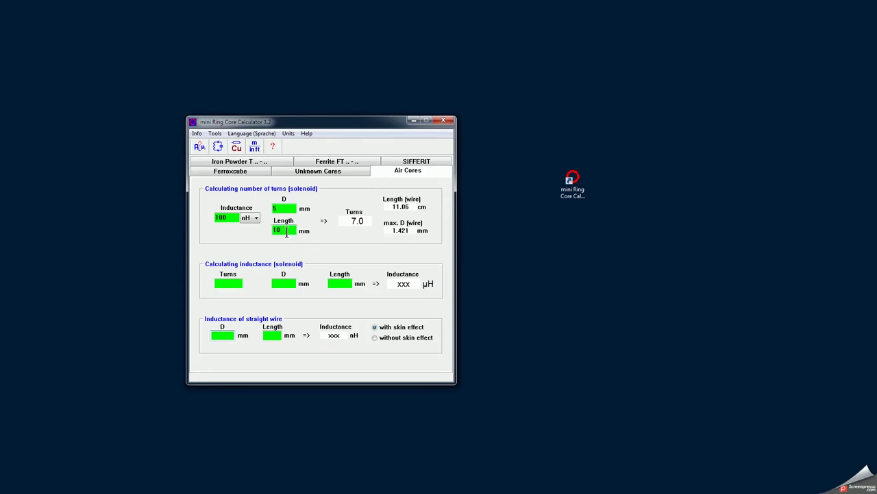
key("BackSpace")
type("5")
Clear the inductance, diameter and length values from the solenoid turns calculation
left_click(226, 219)
left_click_drag(226, 219, 160, 225)
key("Delete")
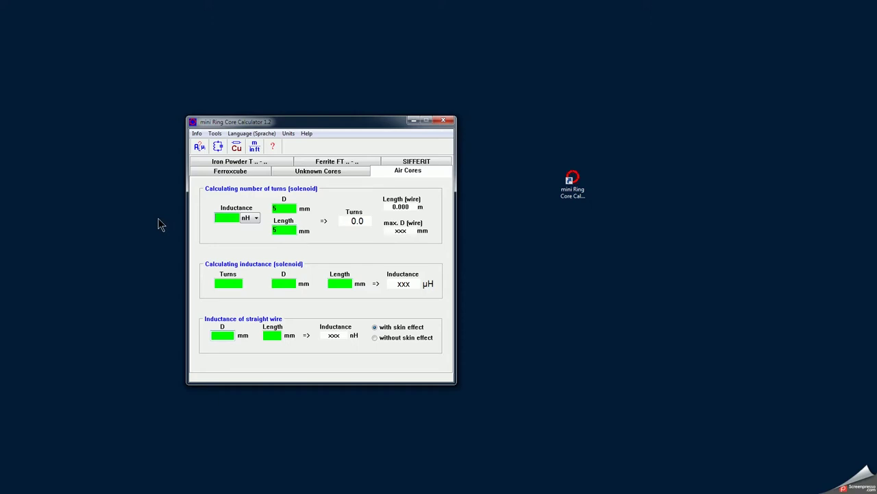
left_click_drag(277, 207, 266, 229)
key("Delete")
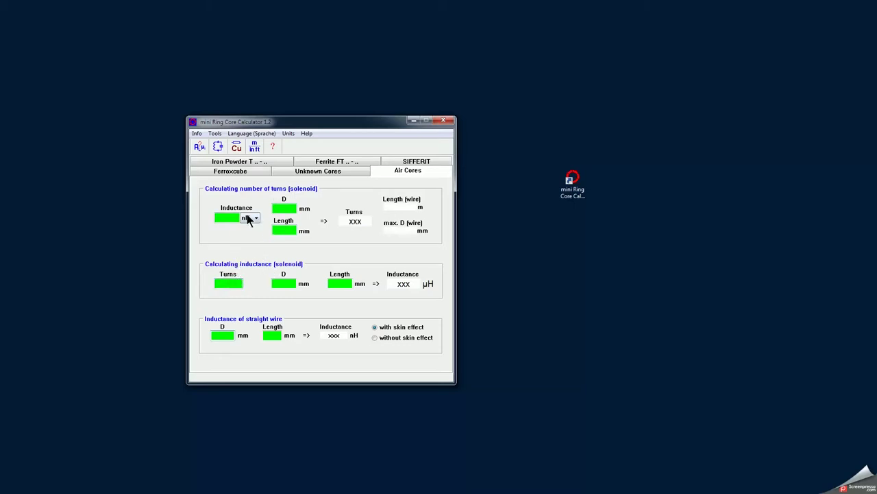
Calculate the inductance of an air-core solenoid with 4 turns, 5.65 mm diameter and 1.85 mm length
left_click(231, 283)
type("4")
left_click(288, 287)
left_click(338, 286)
type("1.85")
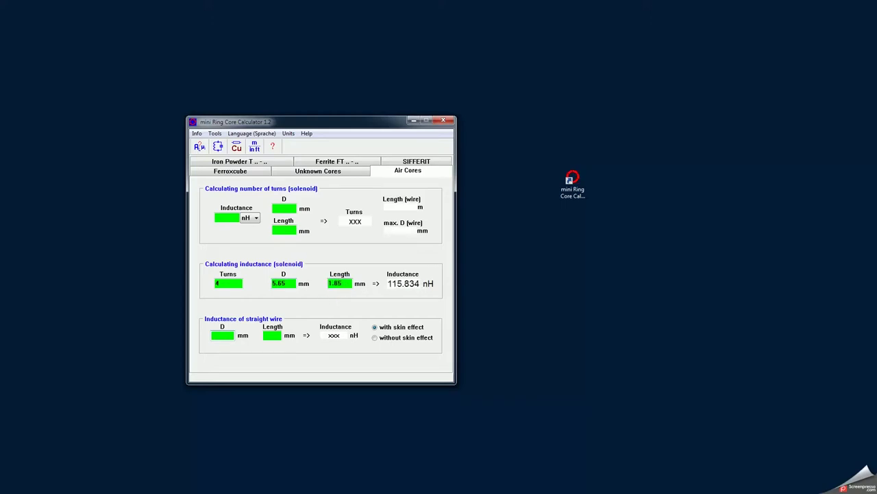